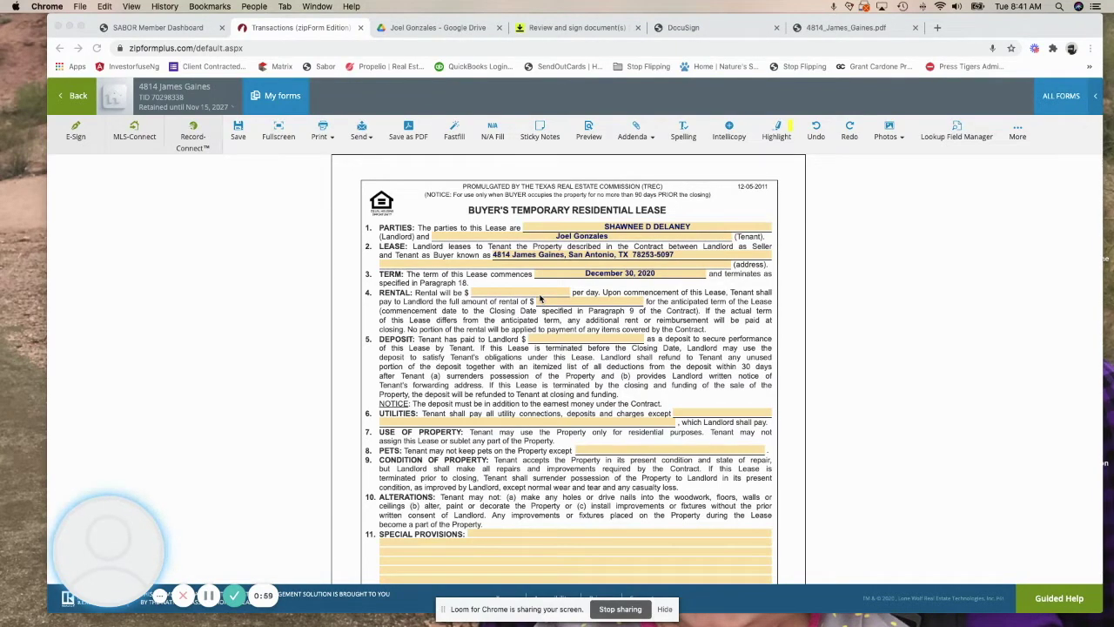
Set the commencement date in the lease's Term paragraph to December 30, 2020
left_click(623, 275)
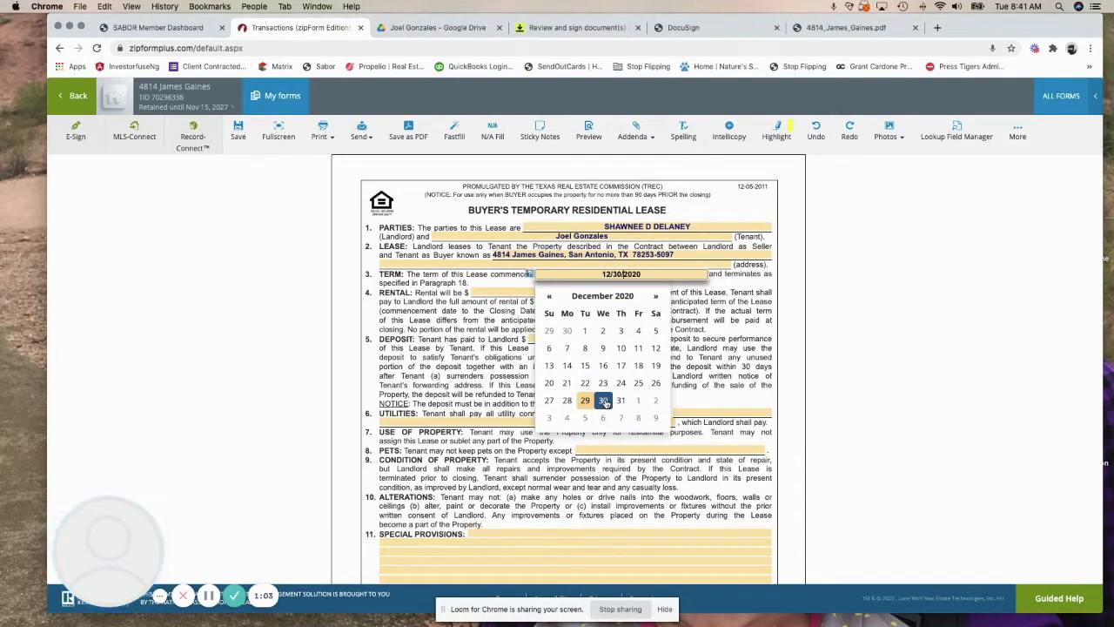
left_click(603, 401)
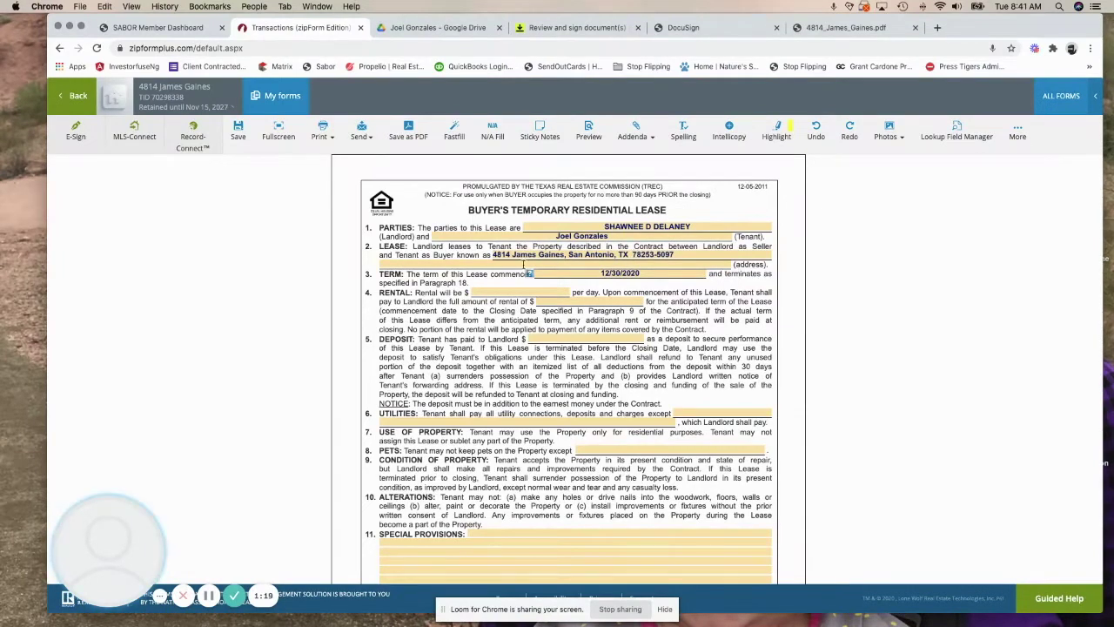
left_click(609, 274)
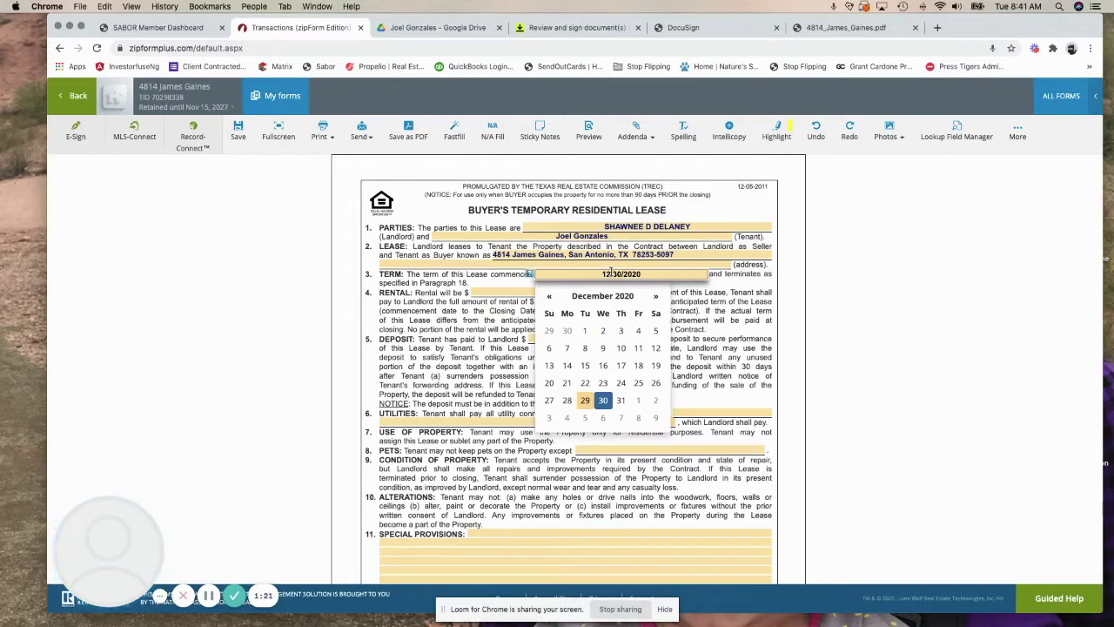
left_click(602, 399)
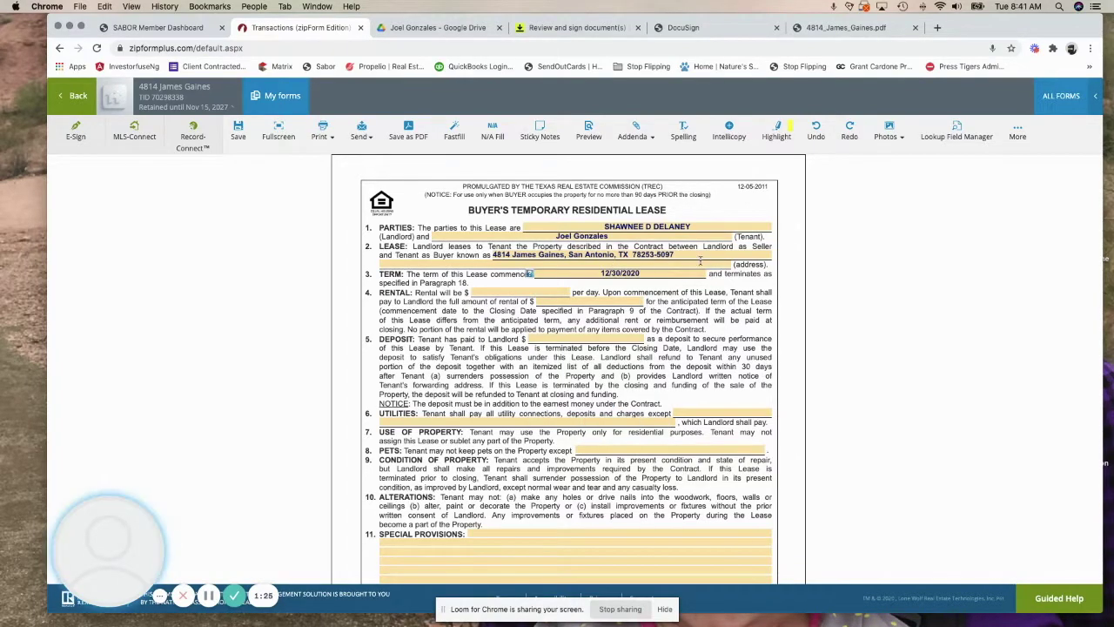
Set the daily rent in the Rental paragraph to $1.00
scroll(461, 381, "down", 6)
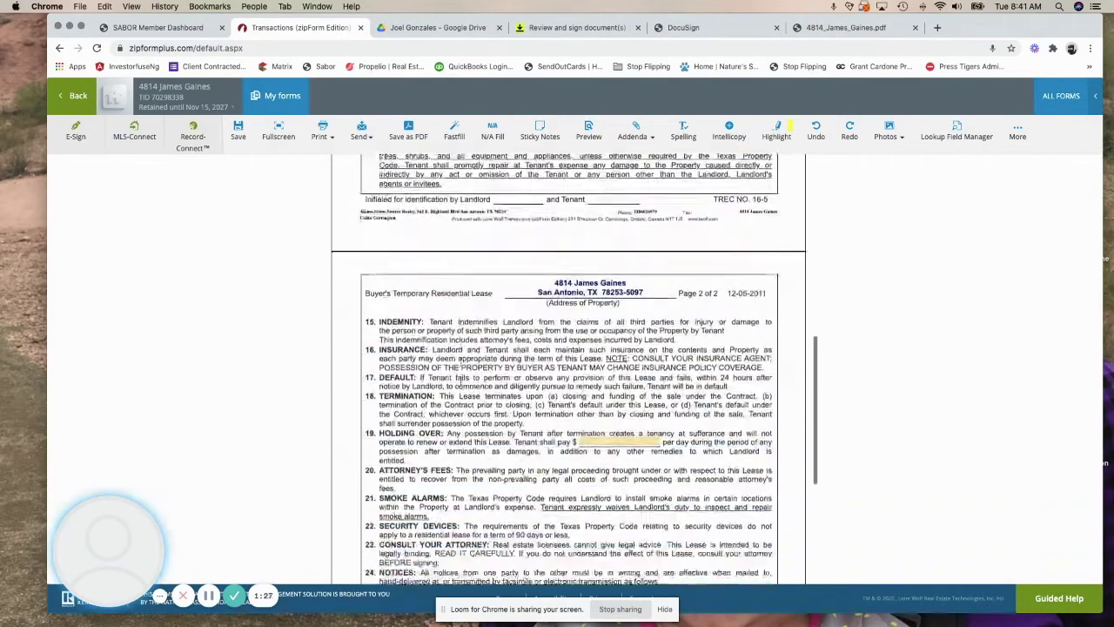
scroll(462, 381, "up", 7)
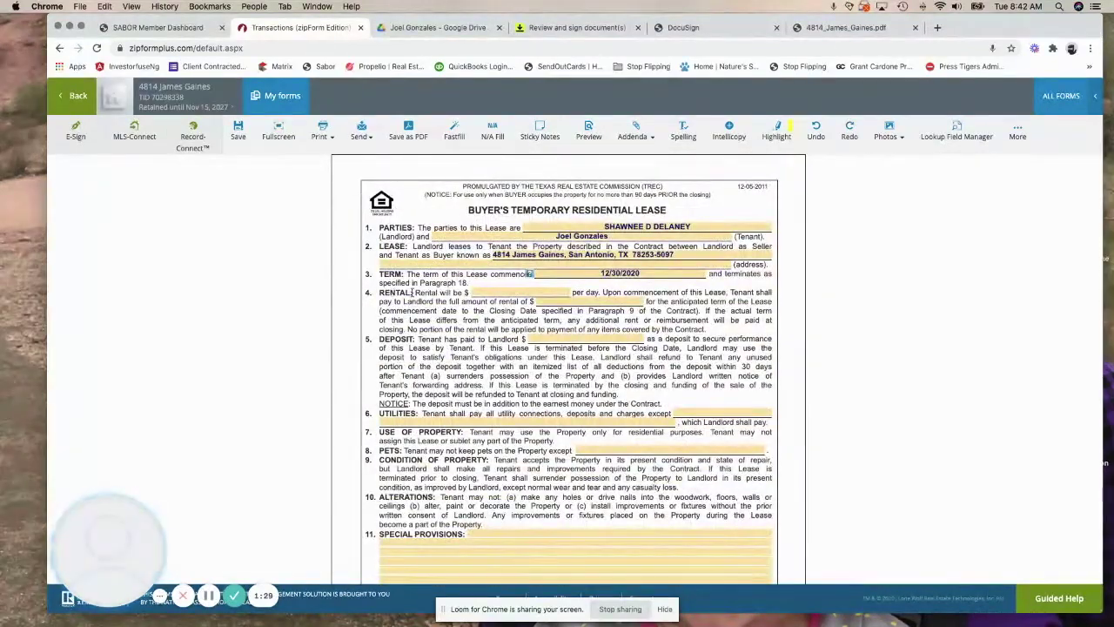
left_click(504, 292)
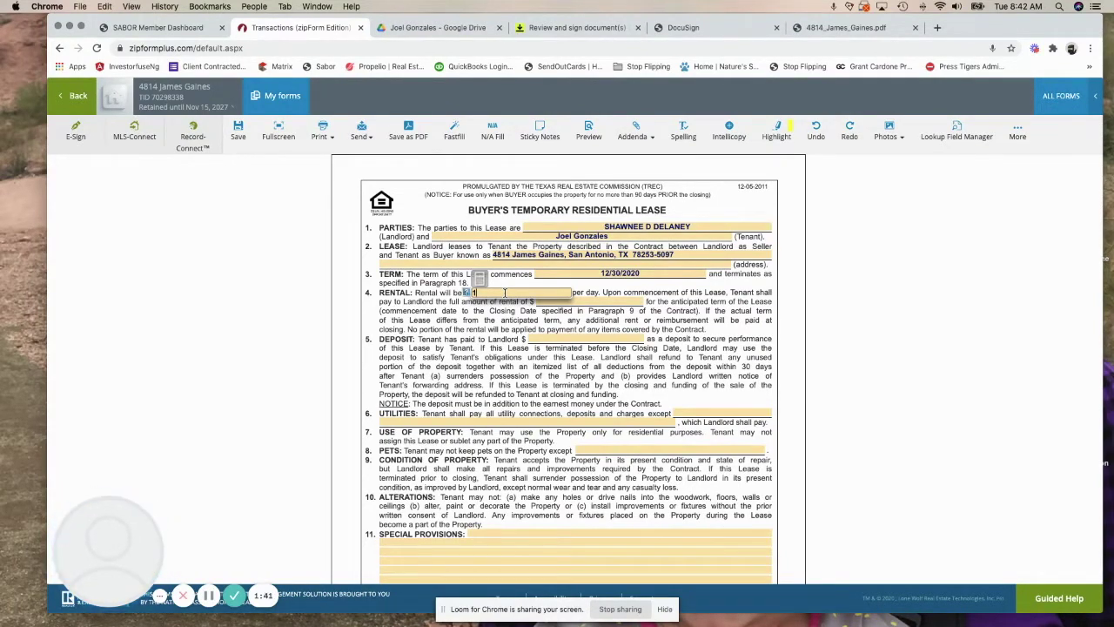
key("Tab")
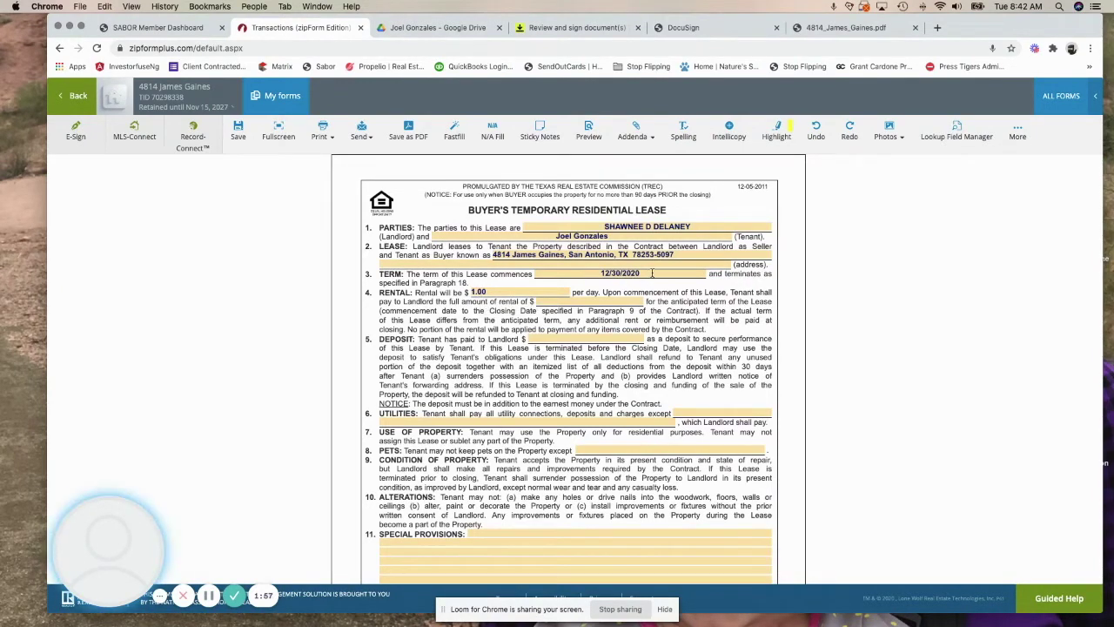
Set the full rental amount for the anticipated lease term to $8.00 and the tenant's deposit to $500.00
left_click(652, 273)
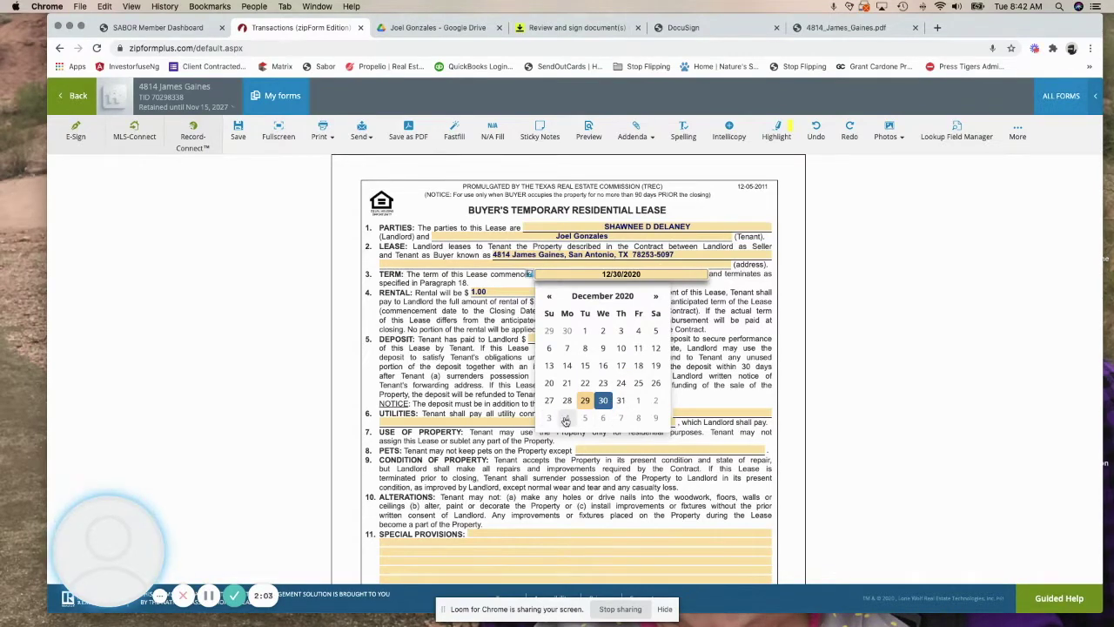
left_click(484, 363)
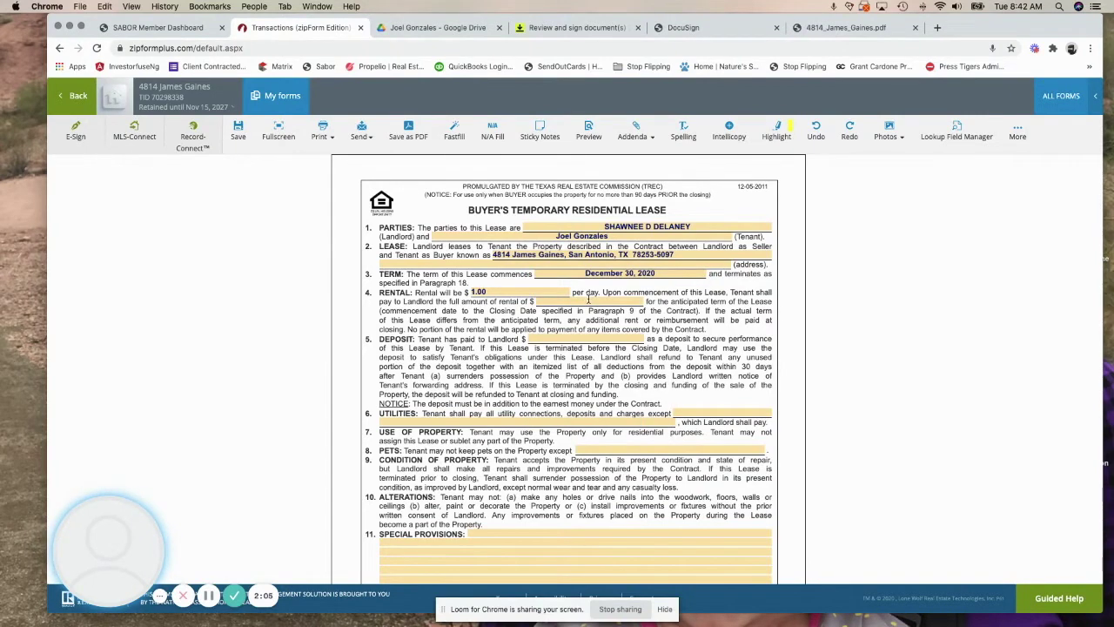
left_click(589, 301)
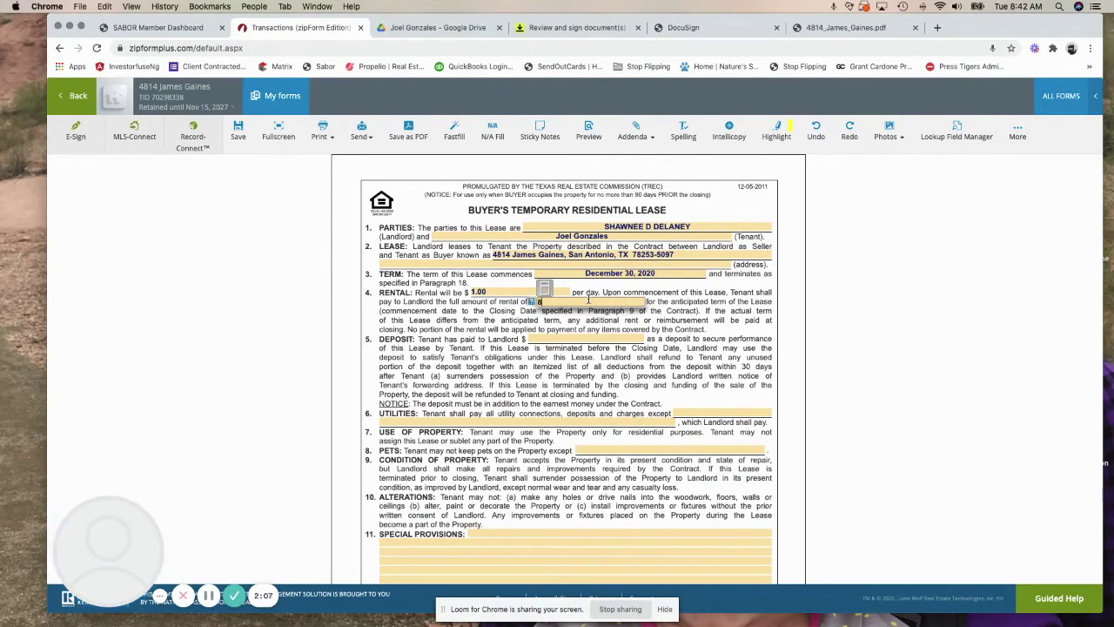
type("8")
key("Tab")
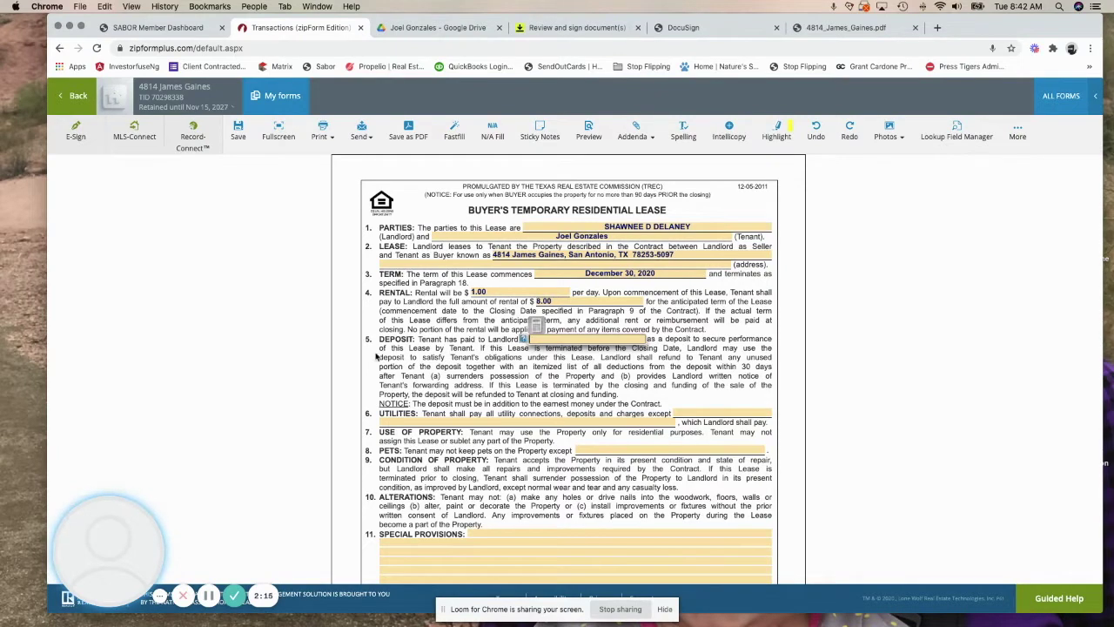
key("Tab")
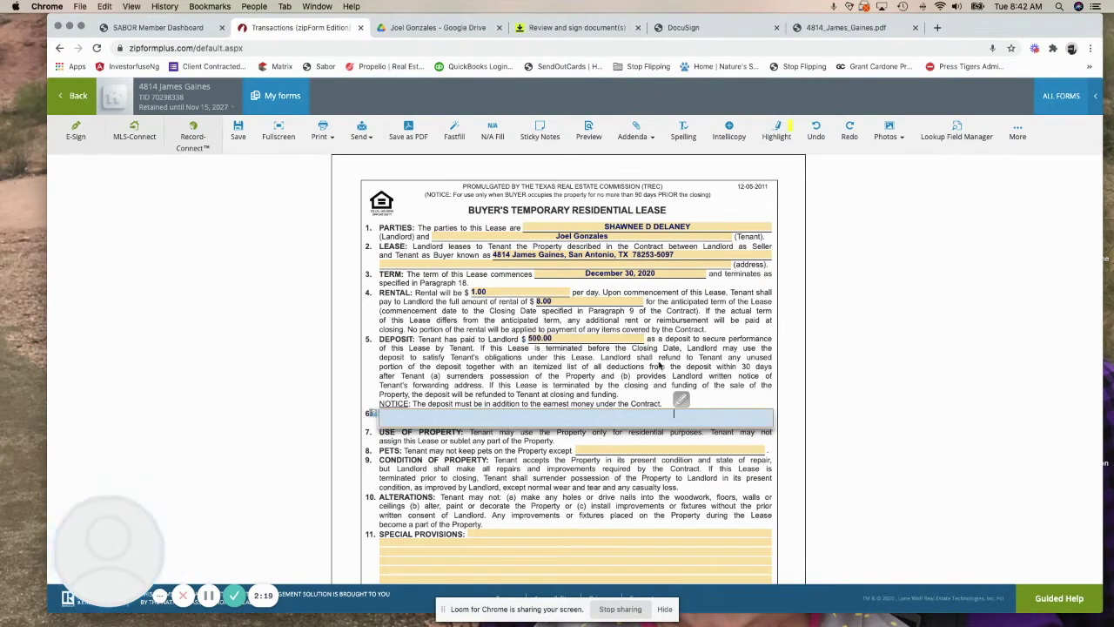
Enter "n/a" as the exception in the Utilities paragraph and "1 small dog" as the exception in the Pets paragraph
left_click_drag(659, 337, 702, 375)
scroll(507, 390, "down", 2)
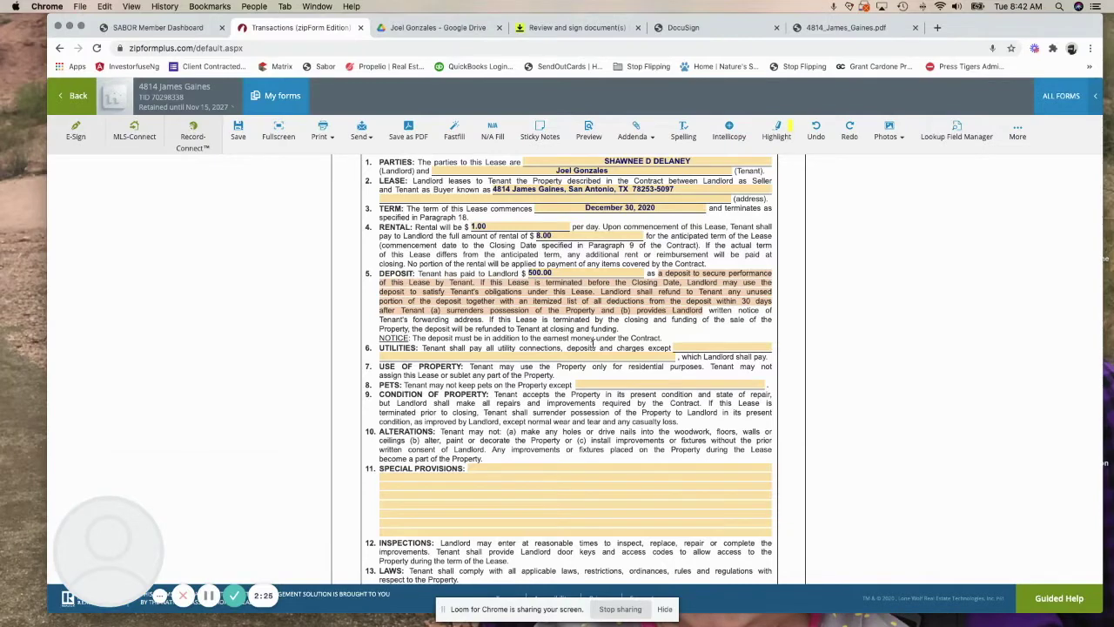
left_click(695, 348)
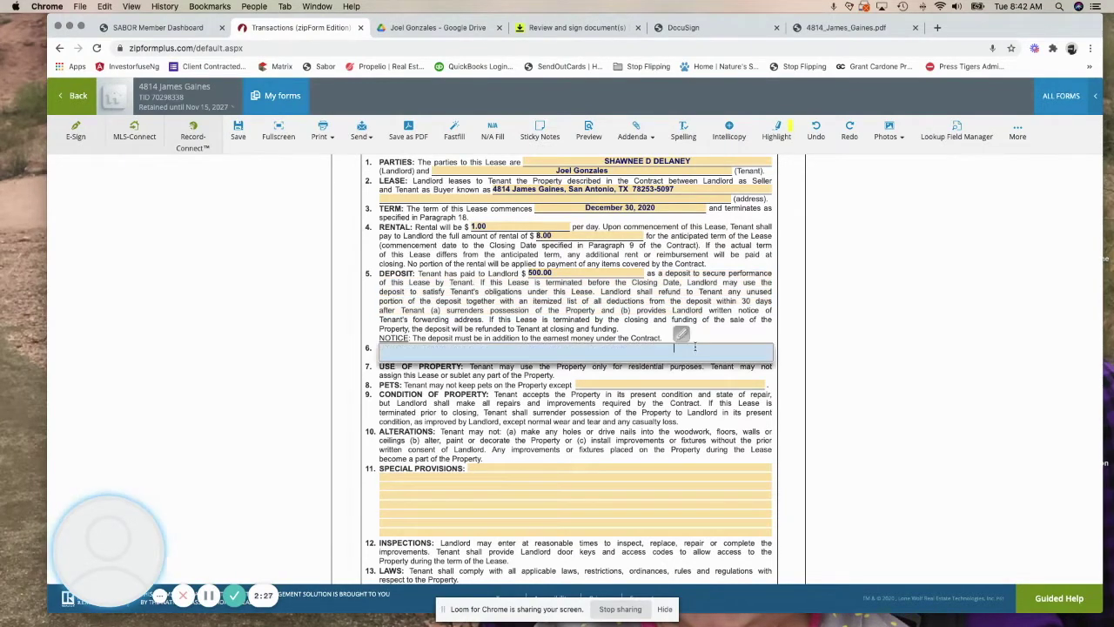
type("n/a")
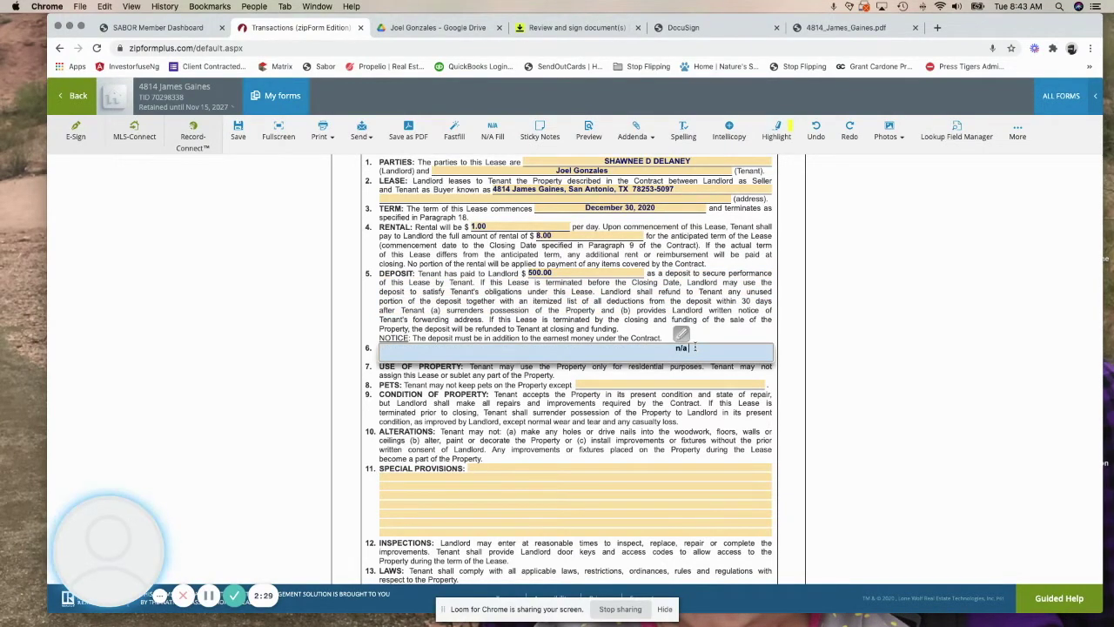
key("Tab")
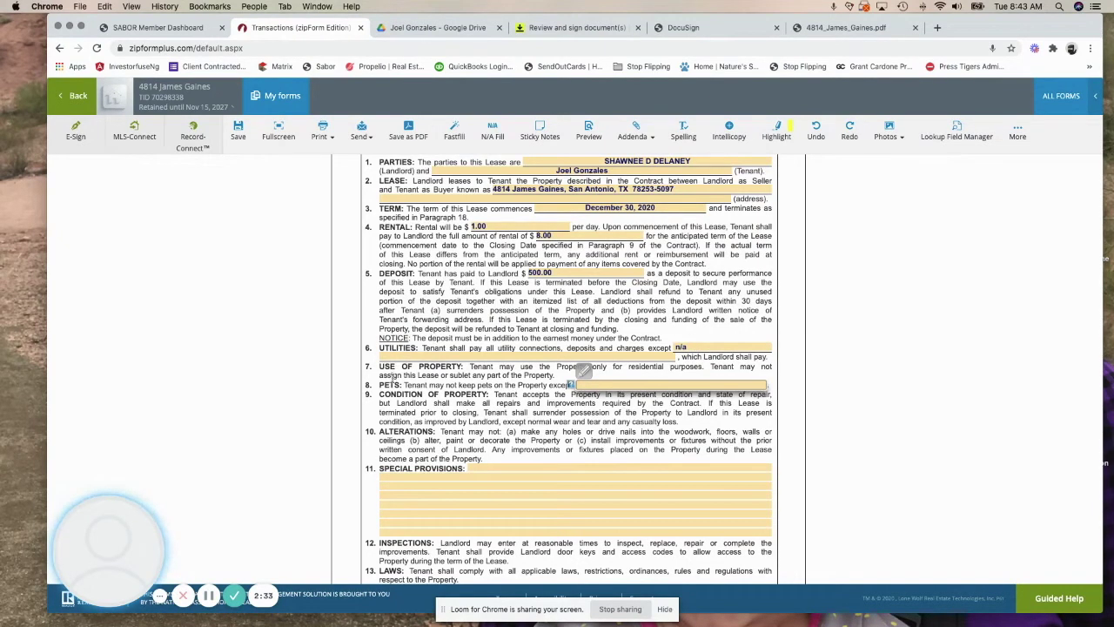
type("1 small dog")
left_click(548, 400)
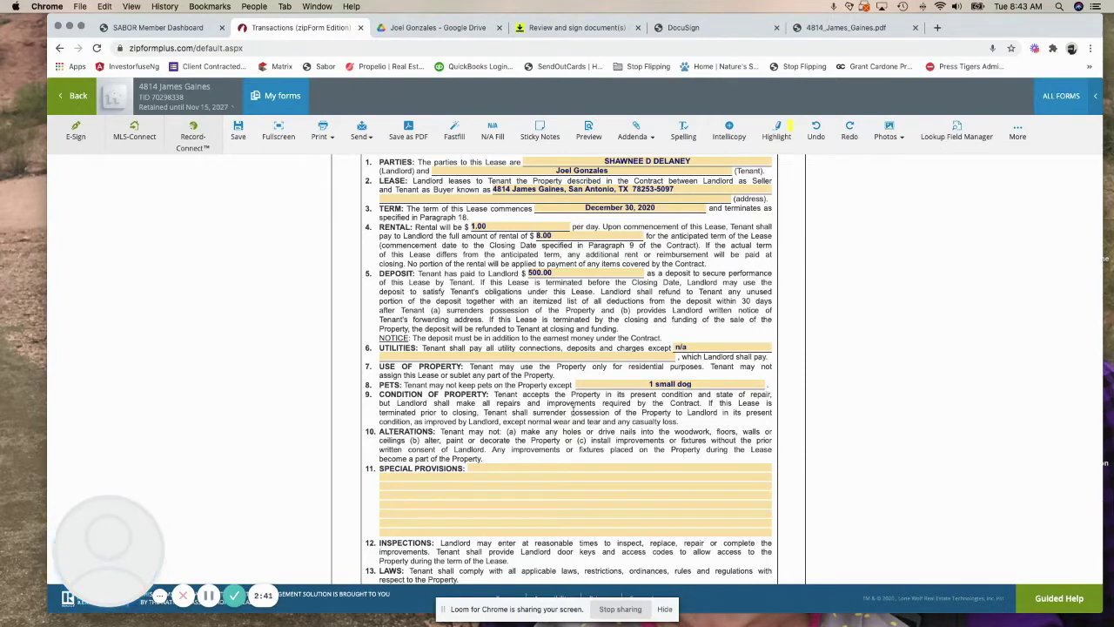
Read the lease clauses from Condition of Property and Alterations through Special Provisions, Repairs and Maintenance, Default and Termination
left_click_drag(381, 394, 676, 421)
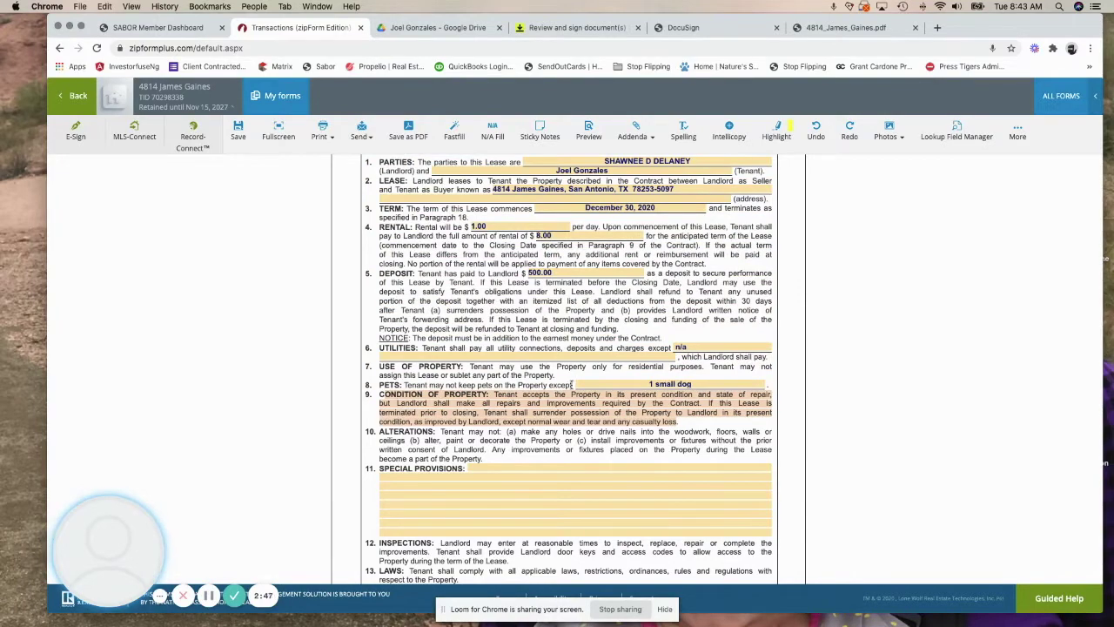
left_click(466, 442)
scroll(466, 441, "down", 3)
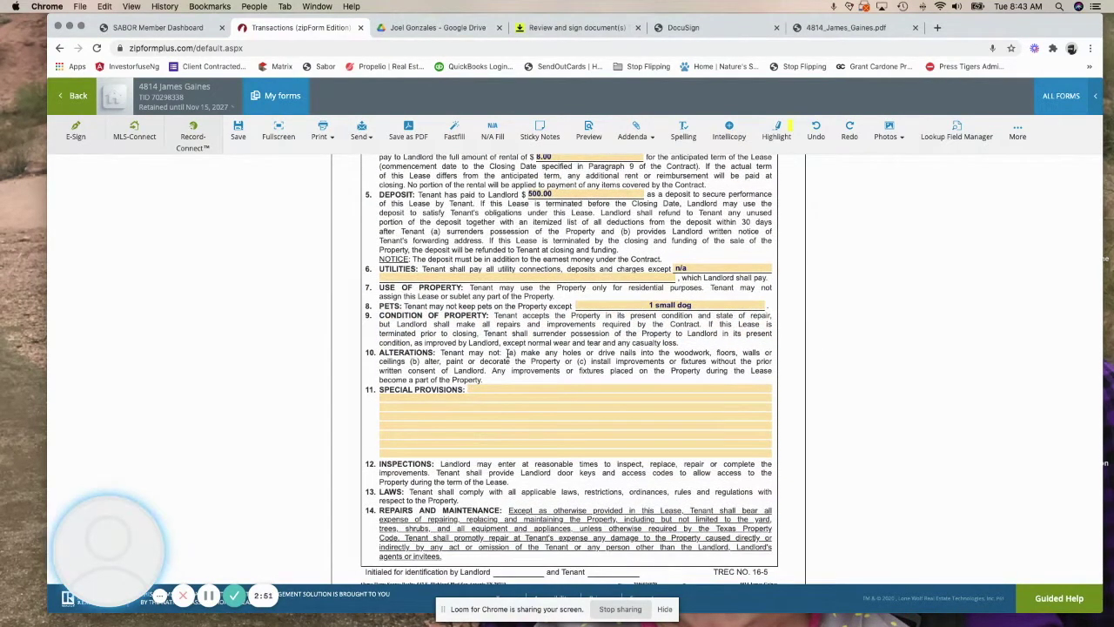
scroll(453, 369, "down", 3)
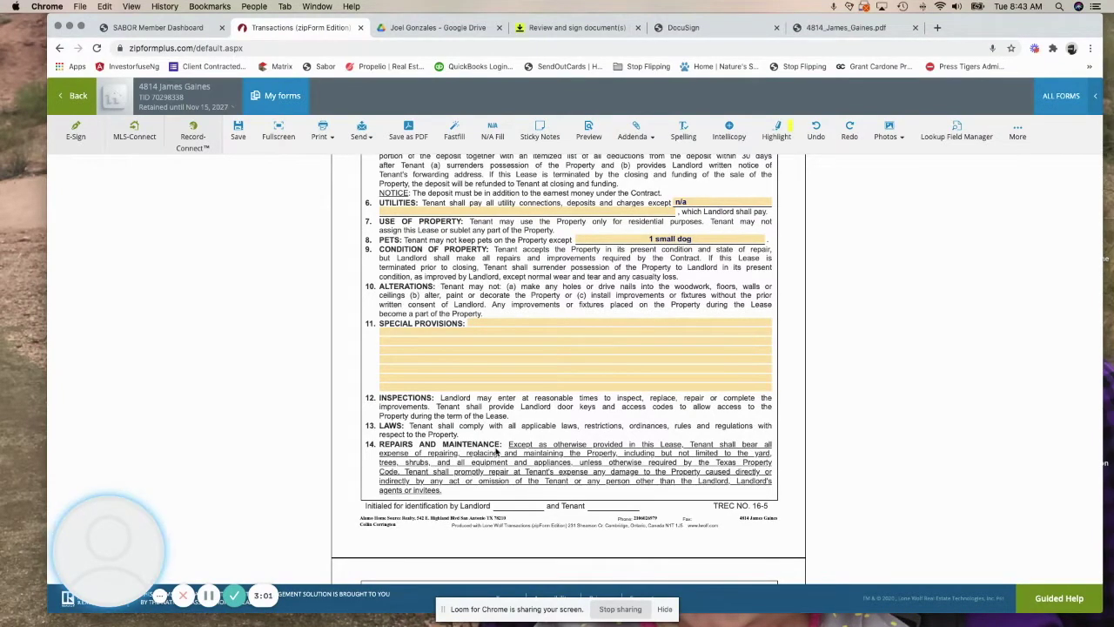
left_click_drag(524, 285, 740, 285)
scroll(490, 403, "down", 2)
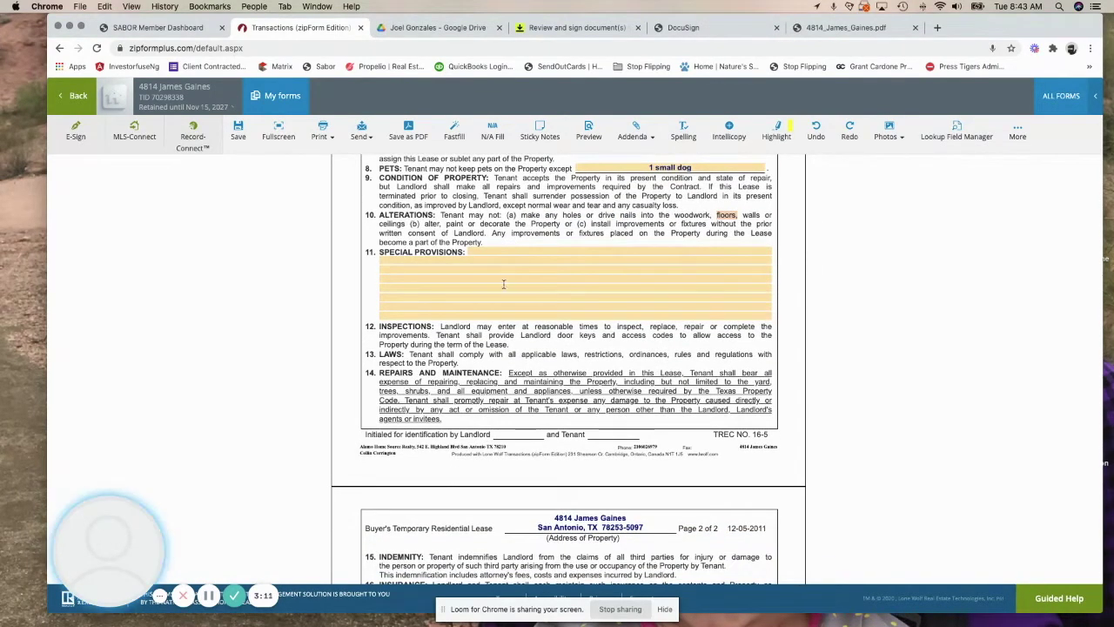
left_click(424, 281)
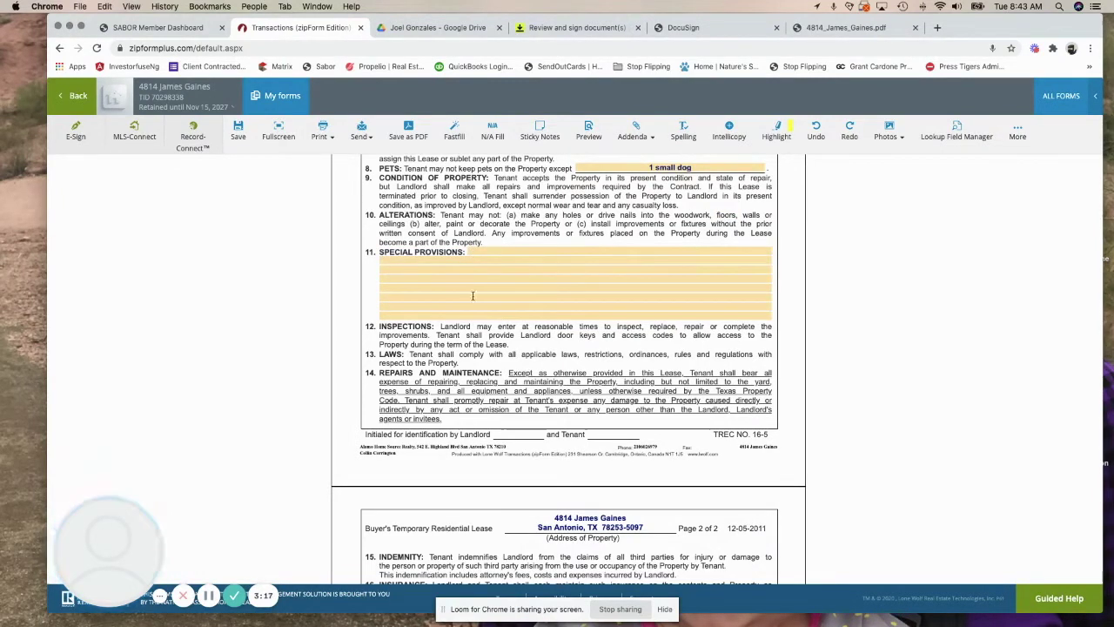
scroll(499, 448, "down", 3)
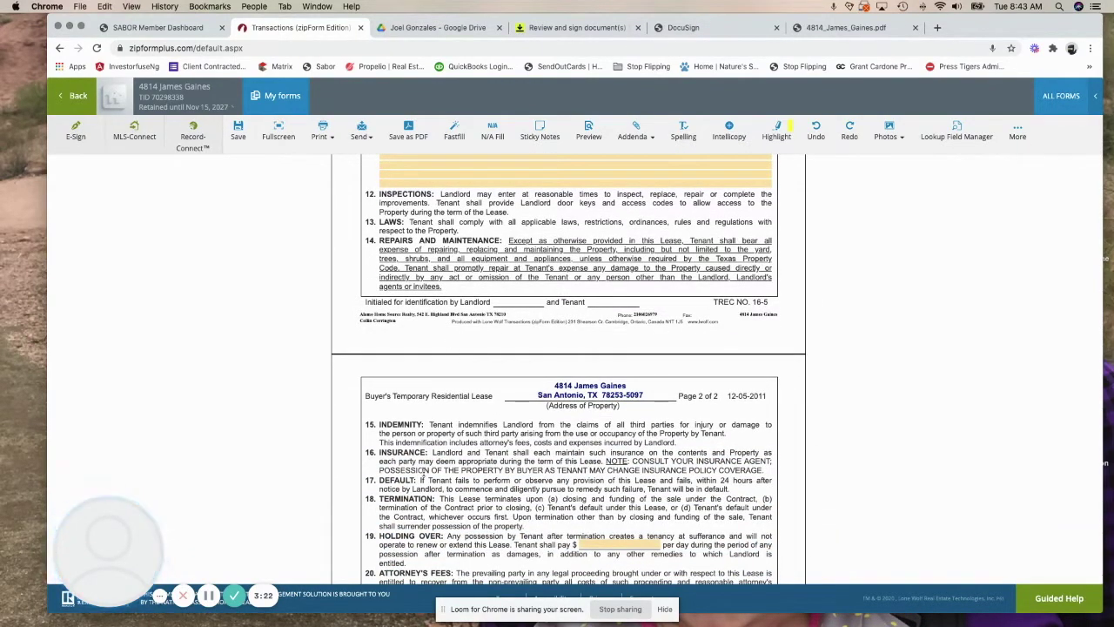
scroll(422, 441, "down", 3)
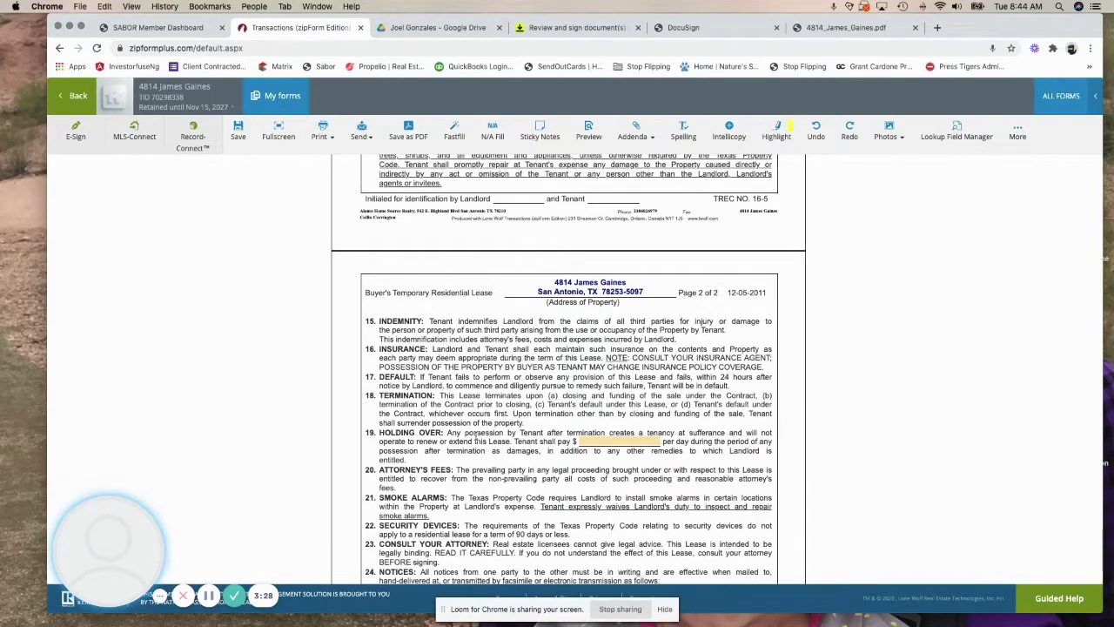
Set the tenant's daily charge in the Holding Over paragraph to $50.00
scroll(510, 356, "up", 6)
scroll(512, 356, "down", 6)
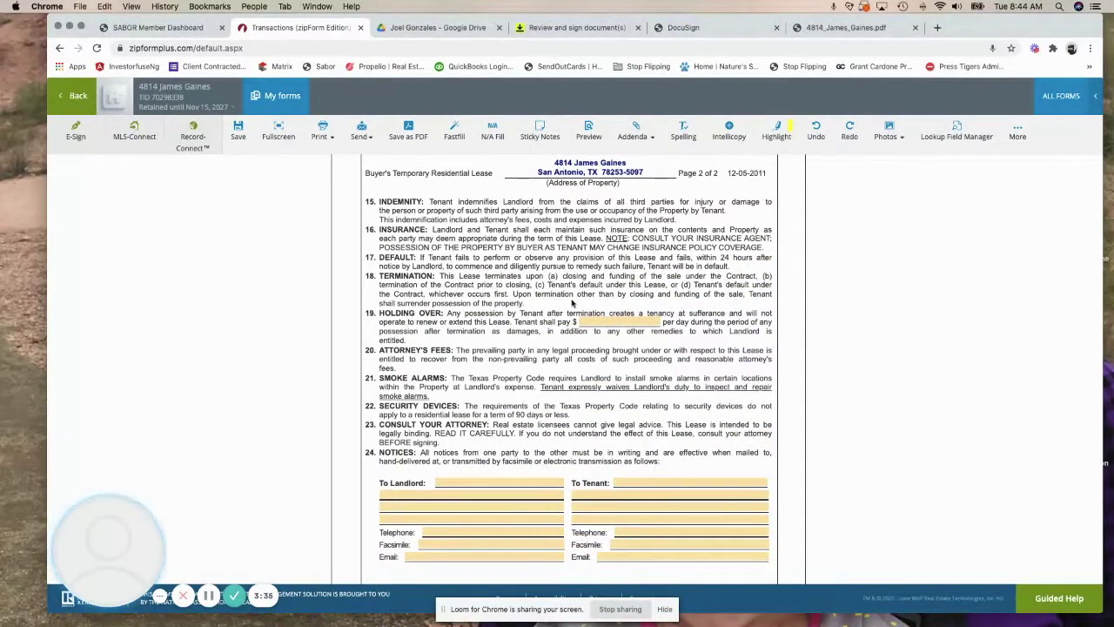
left_click(600, 322)
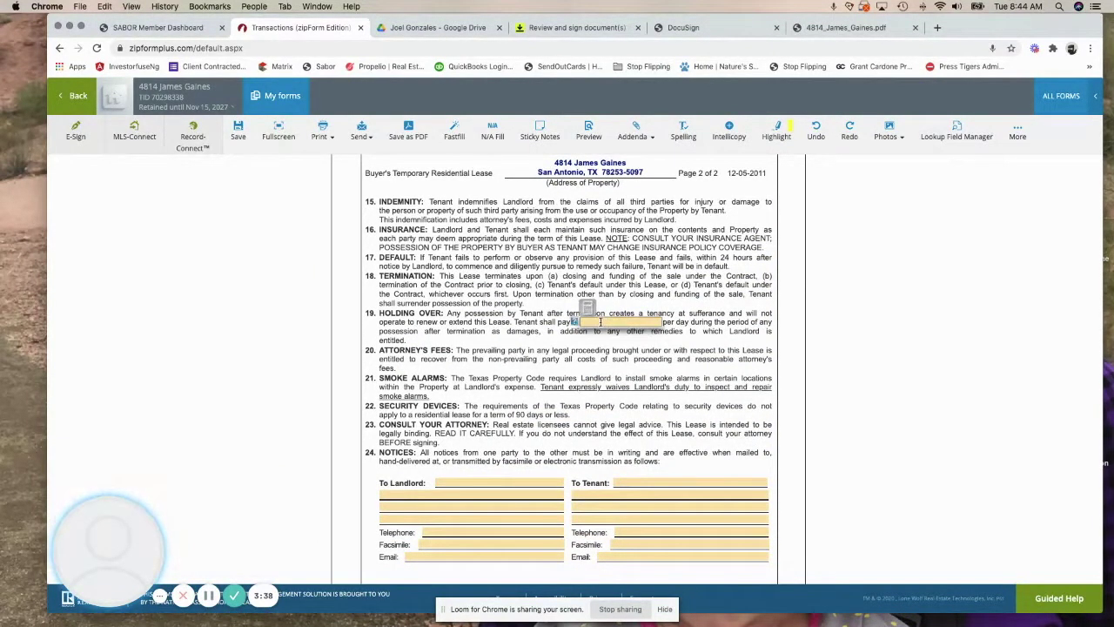
type("50")
key("Tab")
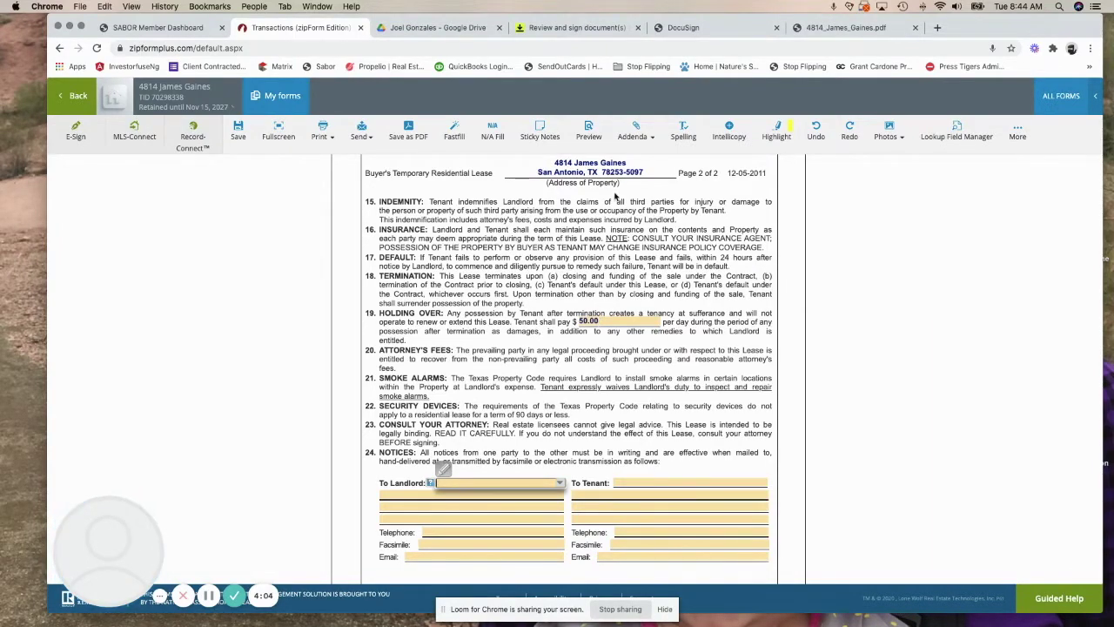
Review both pages of the lease, checking the filled-in terms, the notice contact fields and the landlord and tenant signature blocks
scroll(618, 344, "down", 3)
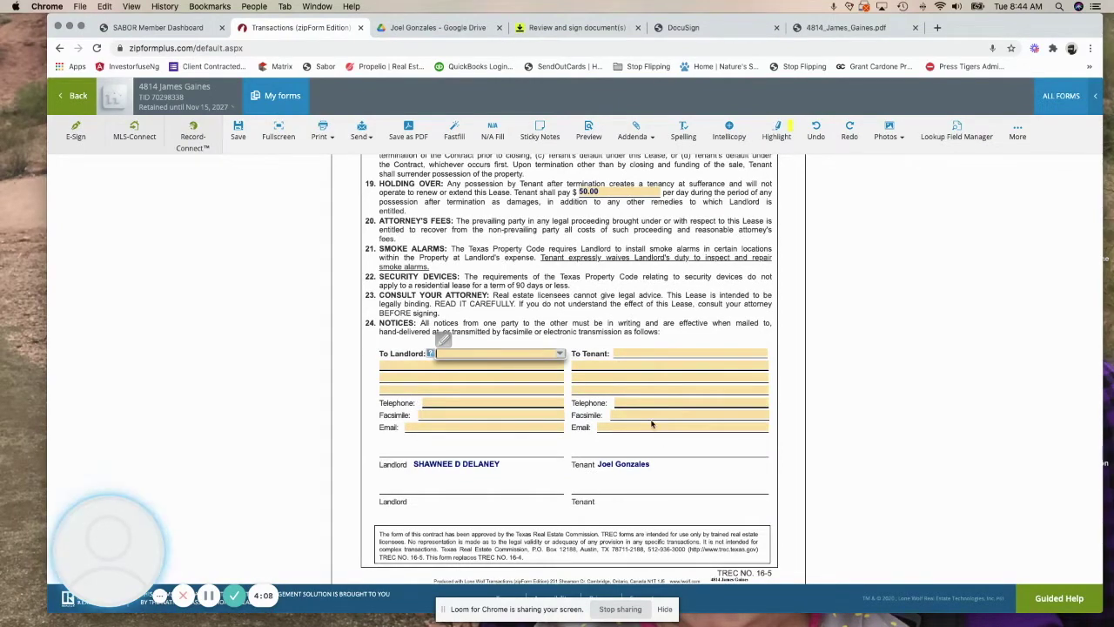
scroll(557, 365, "up", 2)
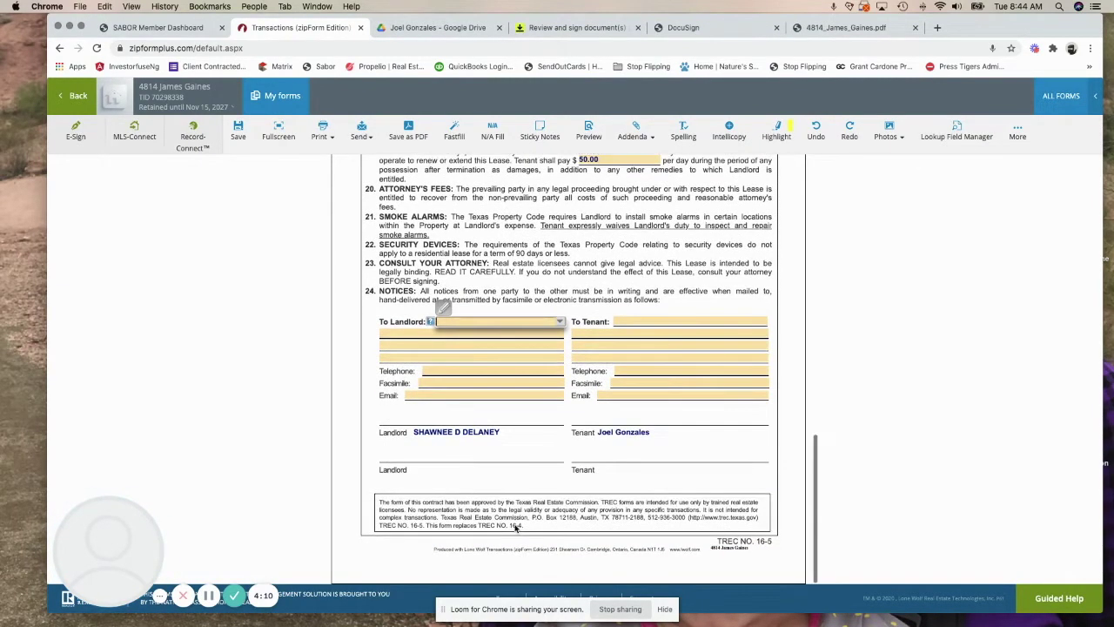
scroll(517, 317, "up", 15)
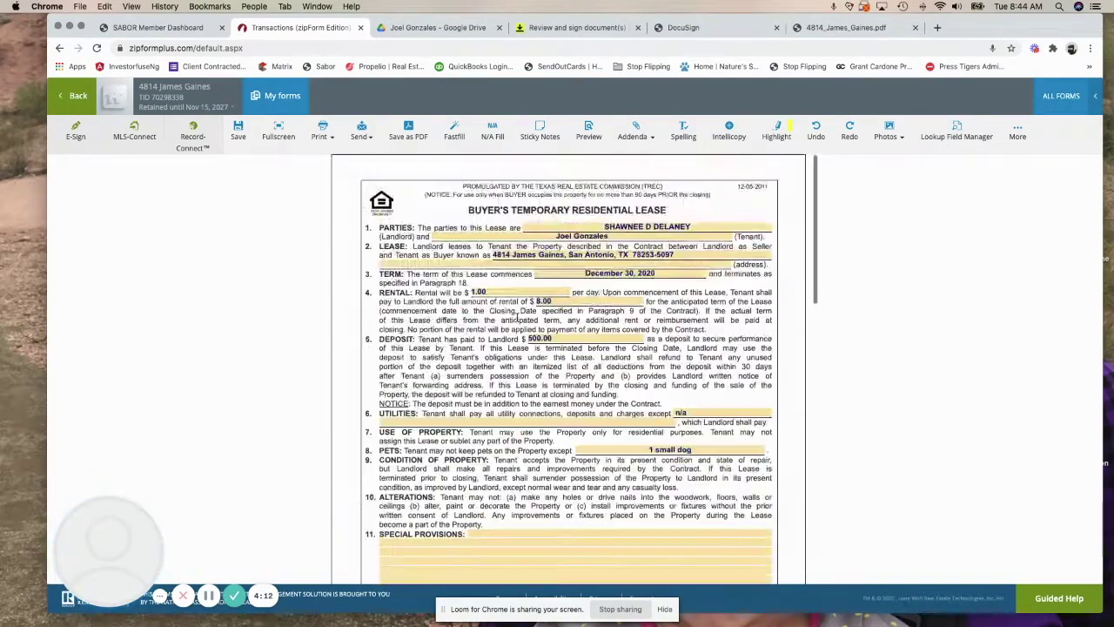
scroll(517, 317, "down", 10)
scroll(517, 318, "down", 5)
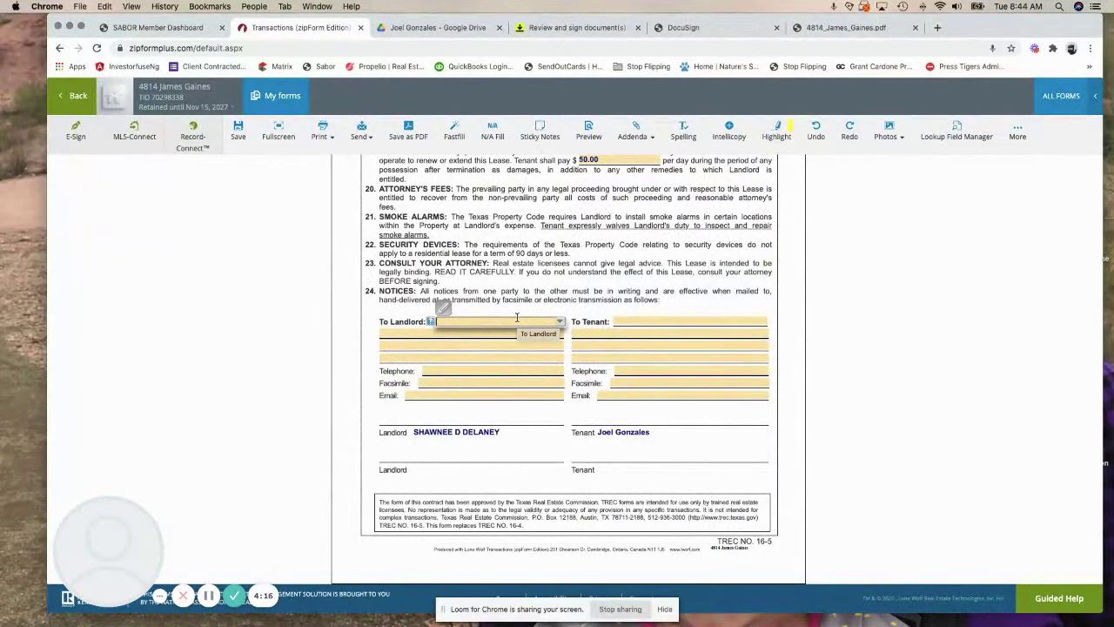
scroll(562, 296, "up", 15)
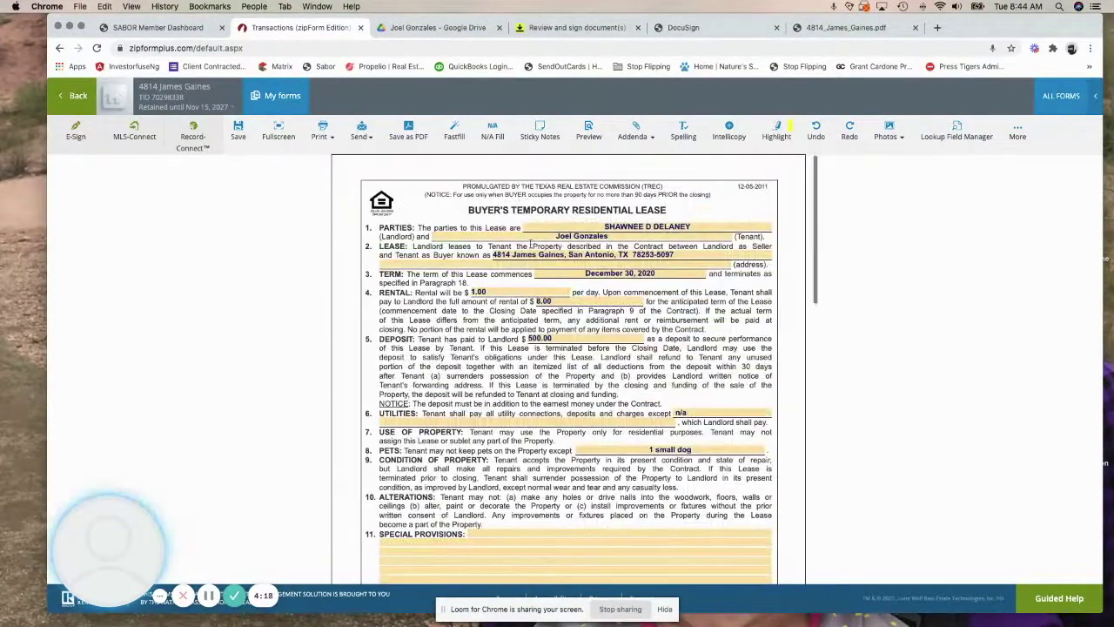
scroll(521, 457, "down", 3)
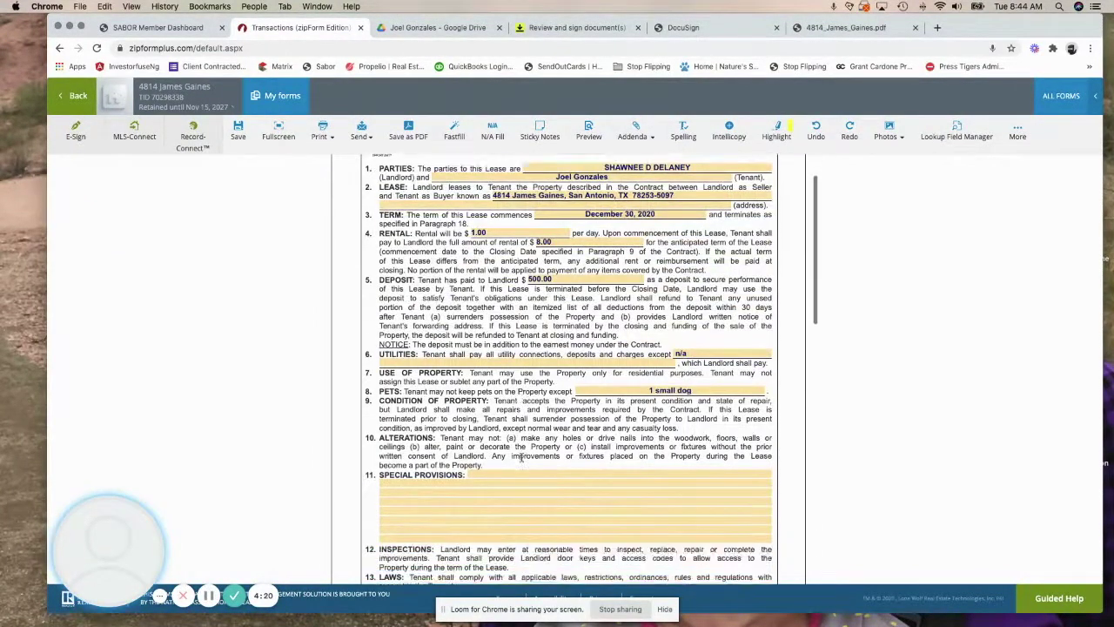
scroll(522, 457, "down", 12)
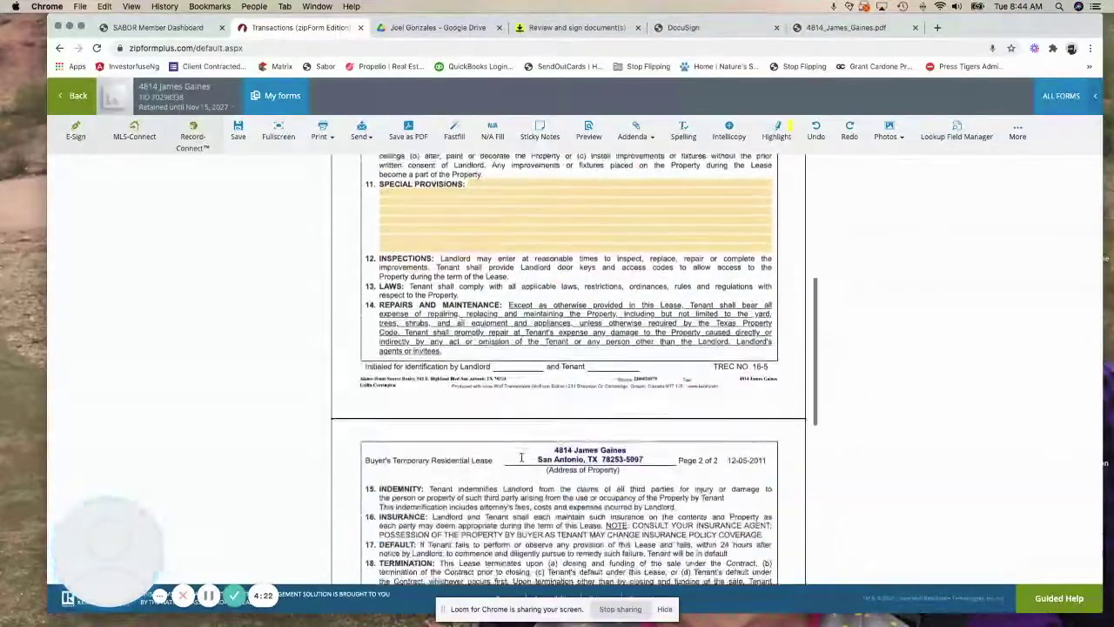